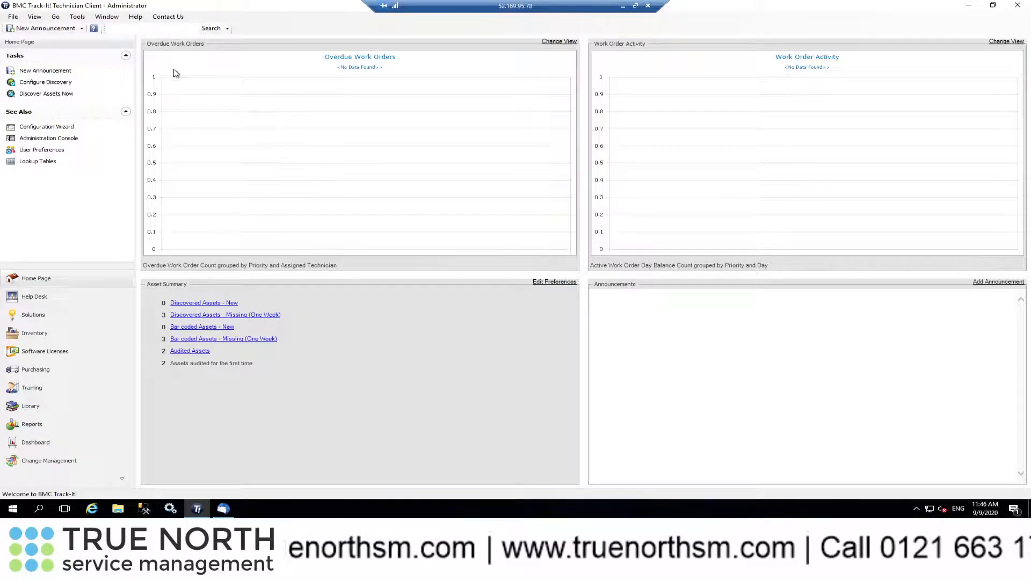
# Step: View the session information to check the installed client and database versions, and close it
pyautogui.click(137, 20)
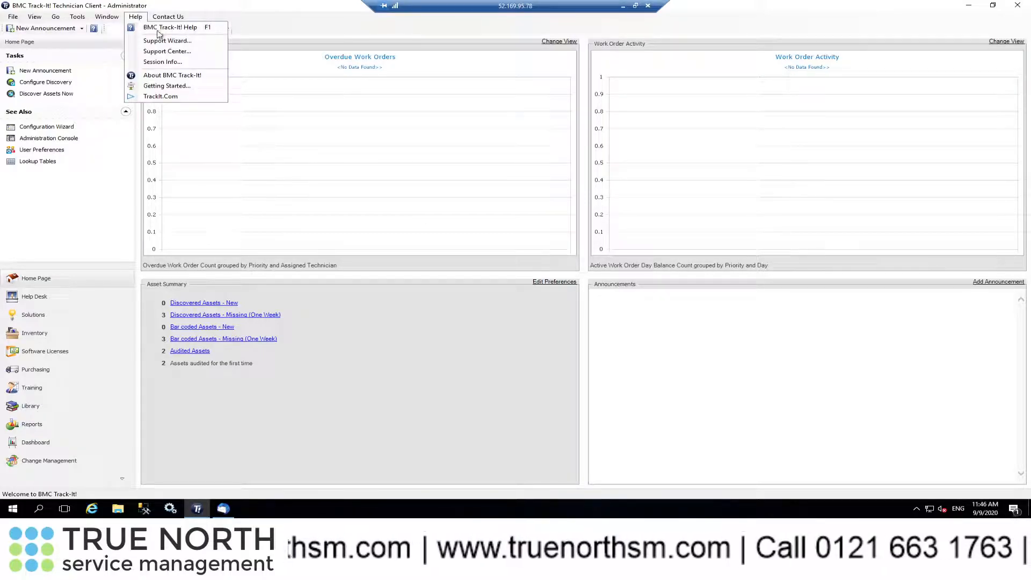
pyautogui.click(180, 63)
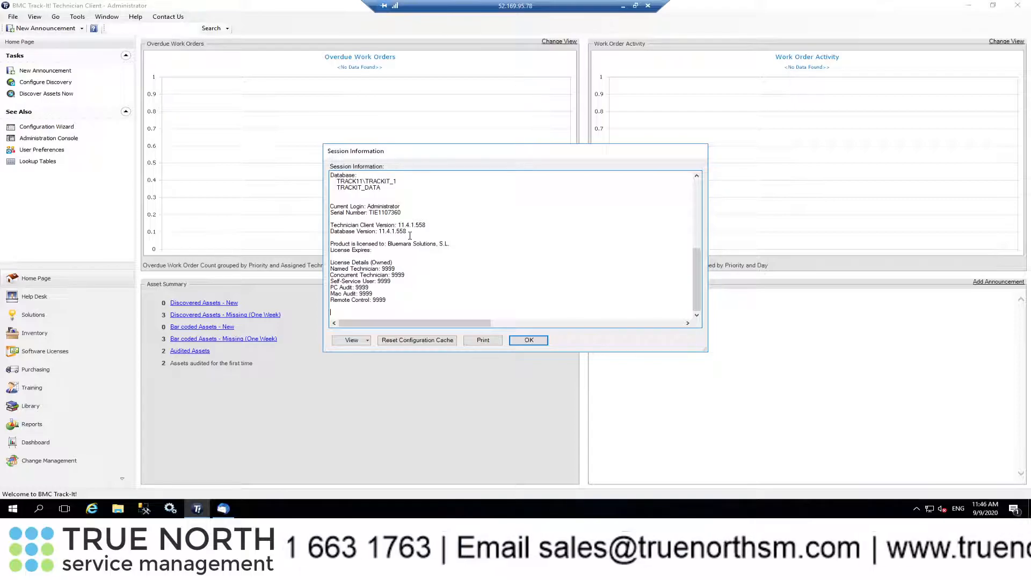
pyautogui.click(517, 342)
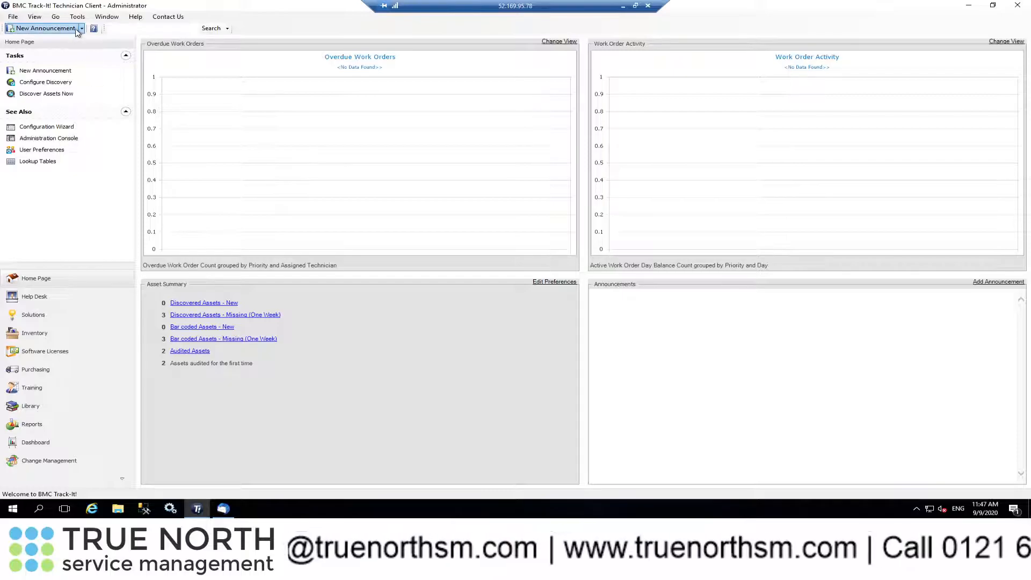
# Step: Open the Administration Console and expand the E-mail Configuration section under Administration
pyautogui.click(78, 16)
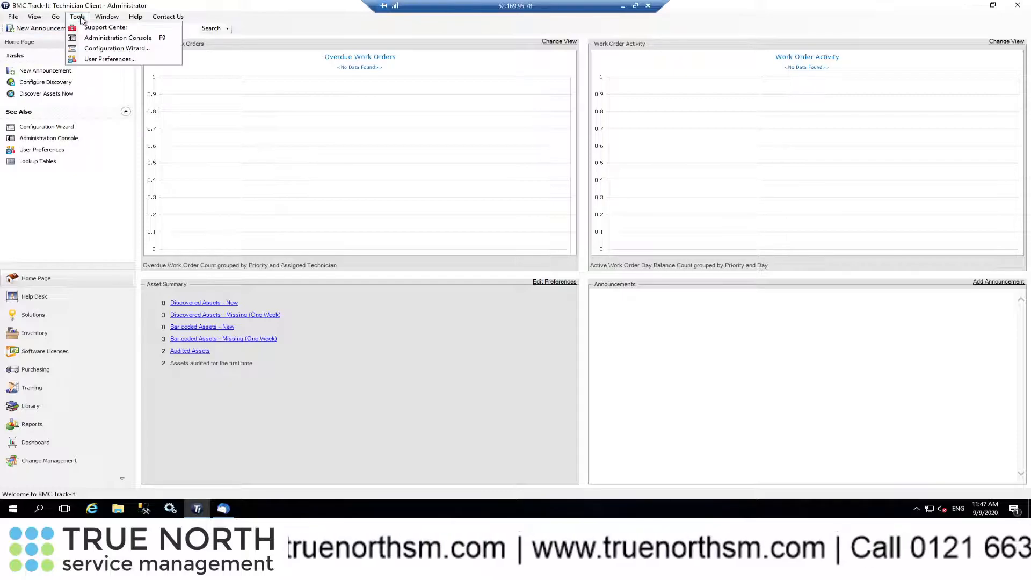
pyautogui.click(138, 43)
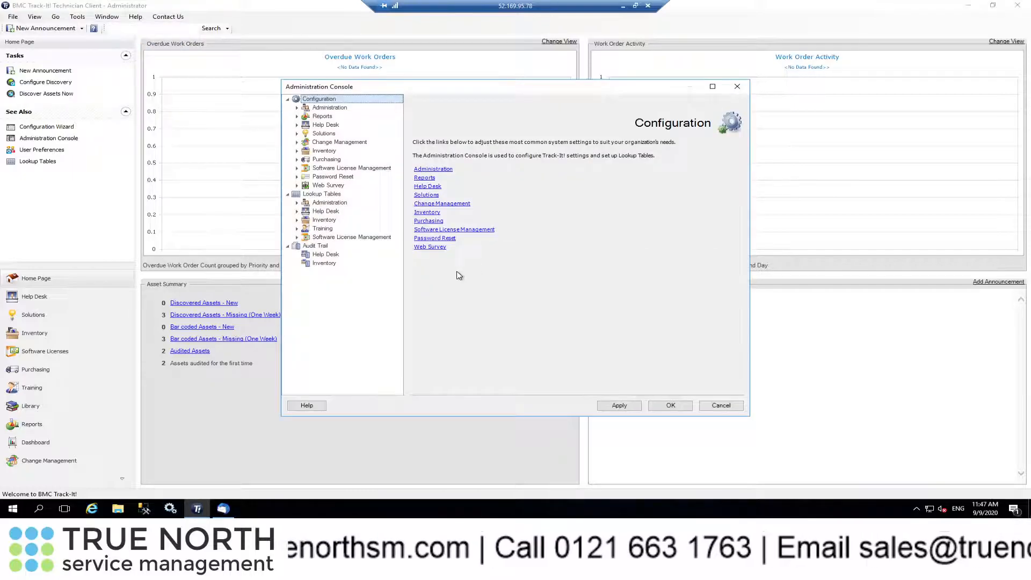
pyautogui.click(297, 108)
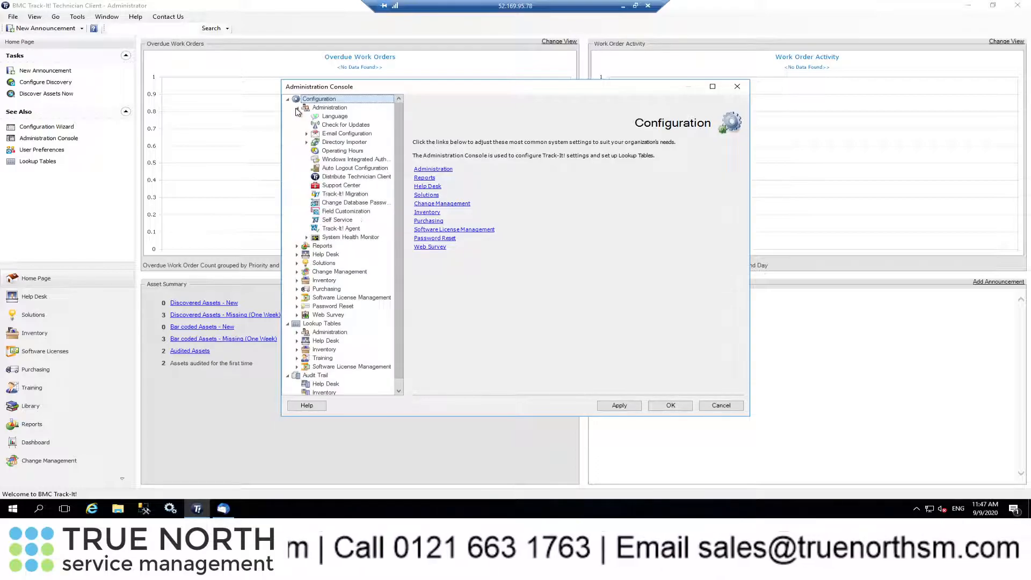
pyautogui.click(345, 135)
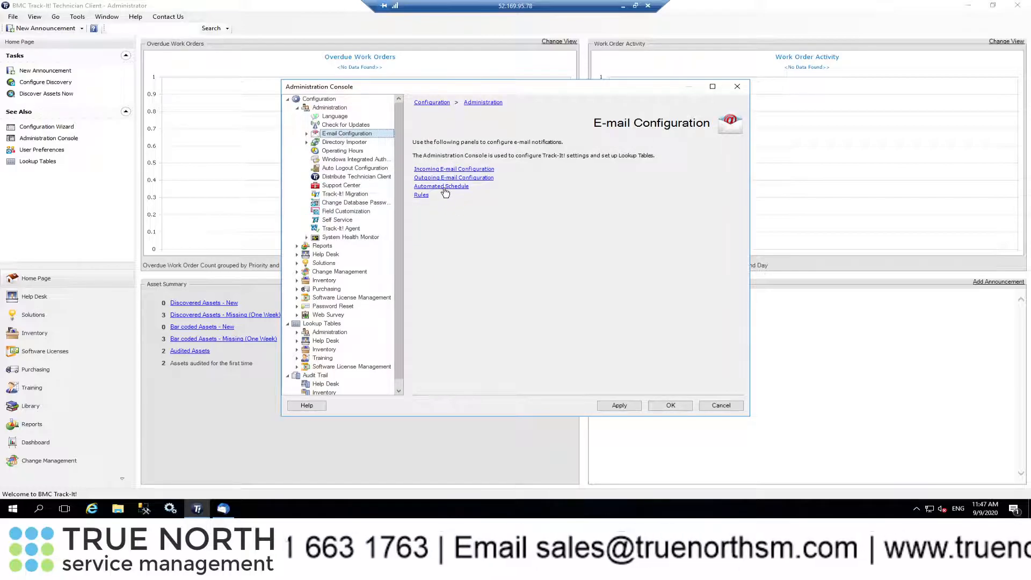
pyautogui.click(307, 134)
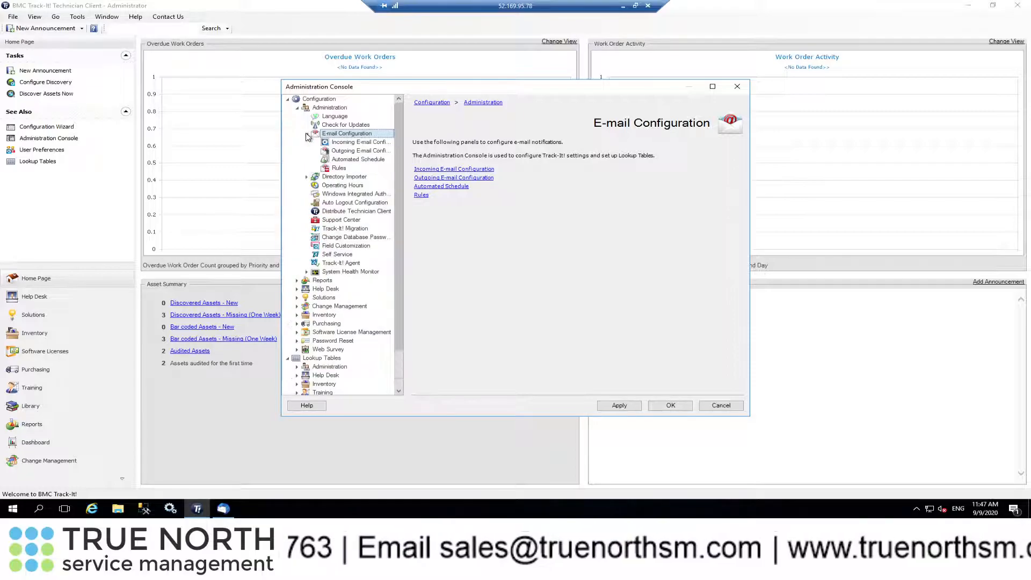
# Step: Review the e-mail exclusion rules for senders, subjects and body
pyautogui.click(340, 168)
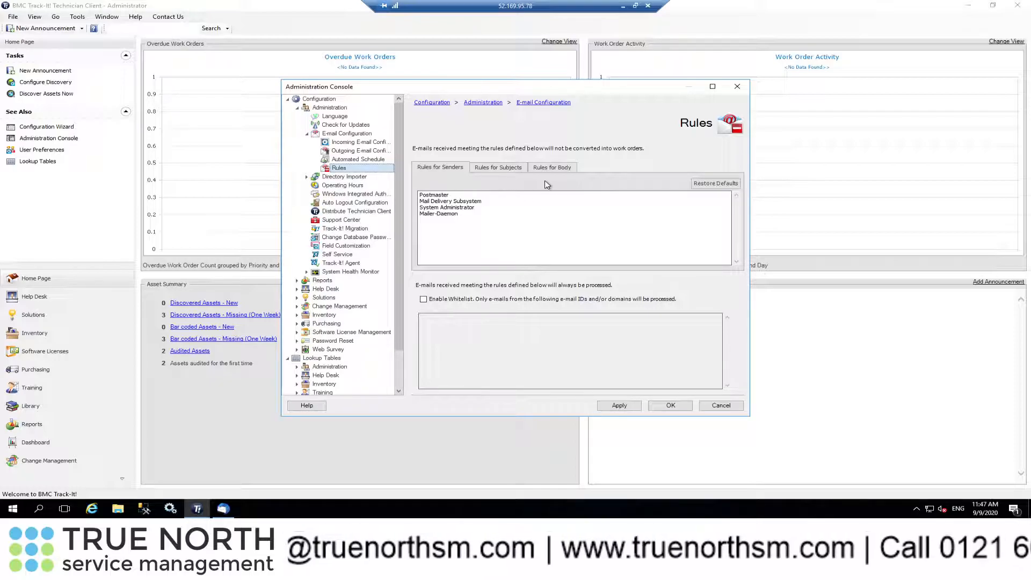
pyautogui.click(501, 169)
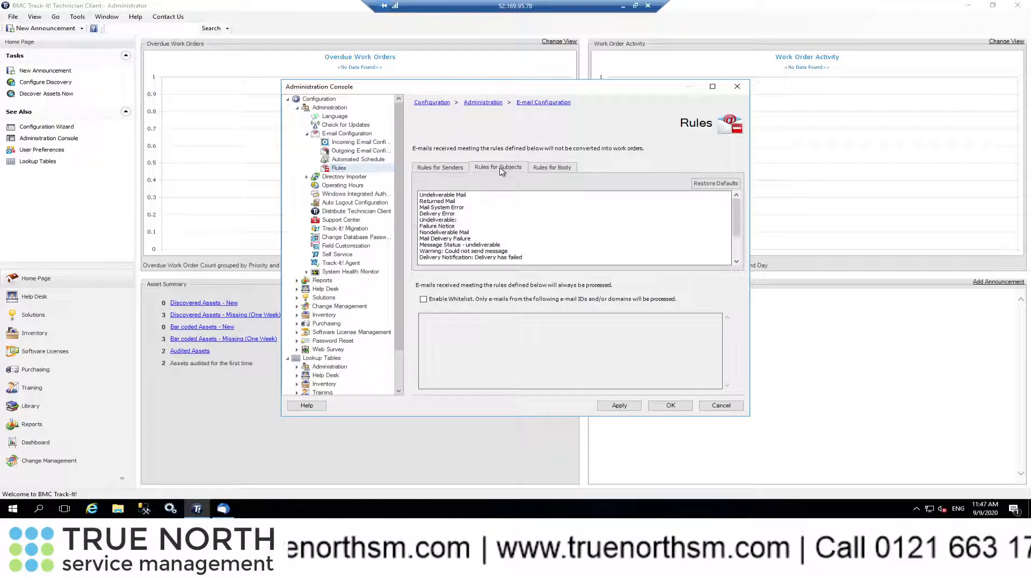
pyautogui.click(564, 169)
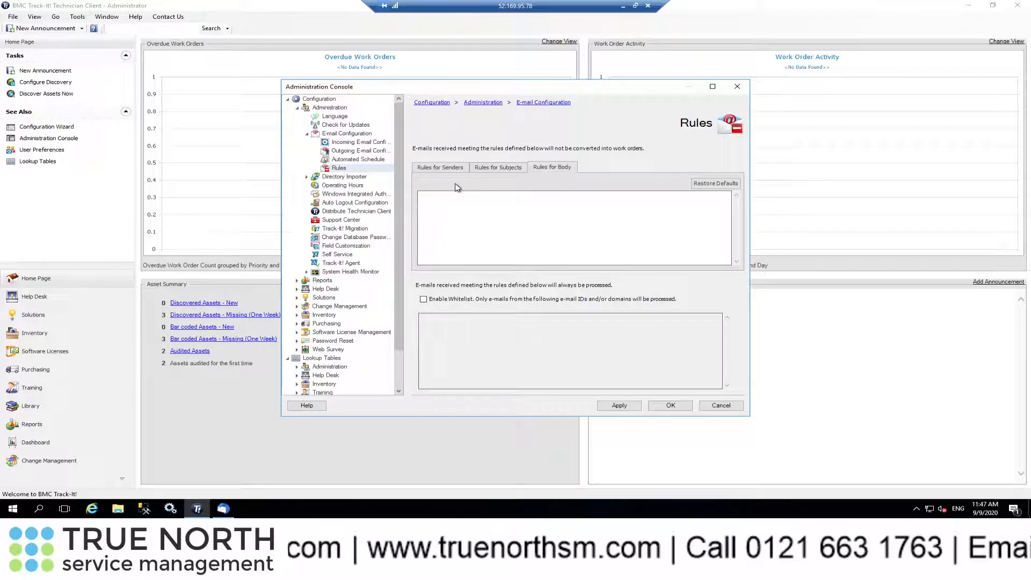
pyautogui.click(441, 167)
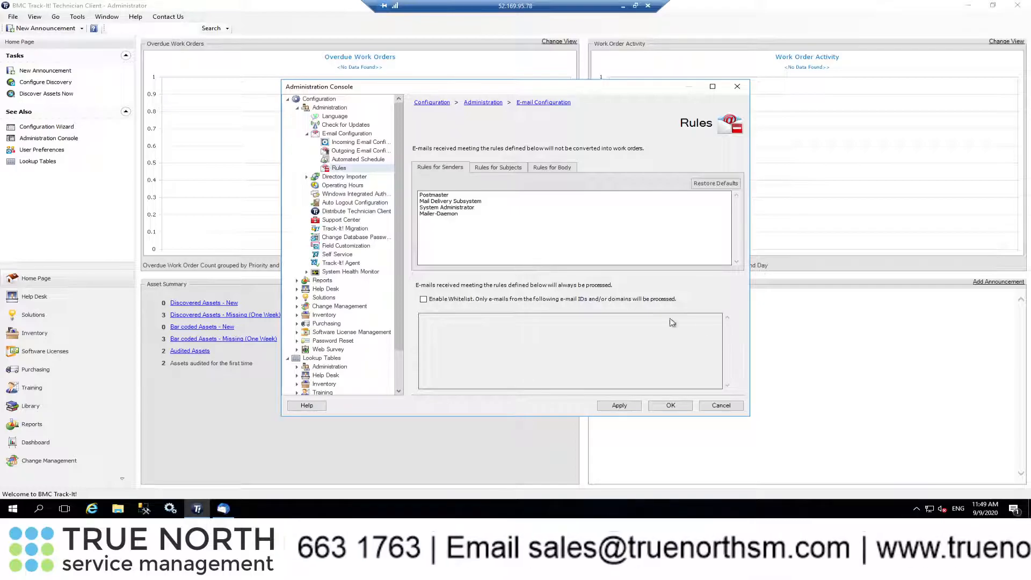
# Step: Examine the Automated Schedule's e-mail monitor log and the details of its latest event
pyautogui.click(370, 159)
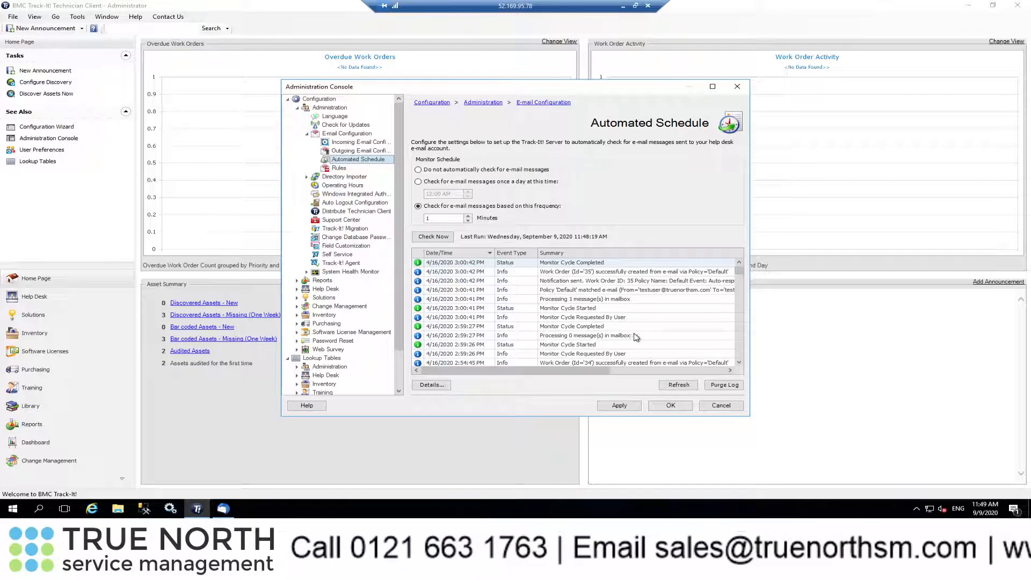
pyautogui.doubleClick(572, 264)
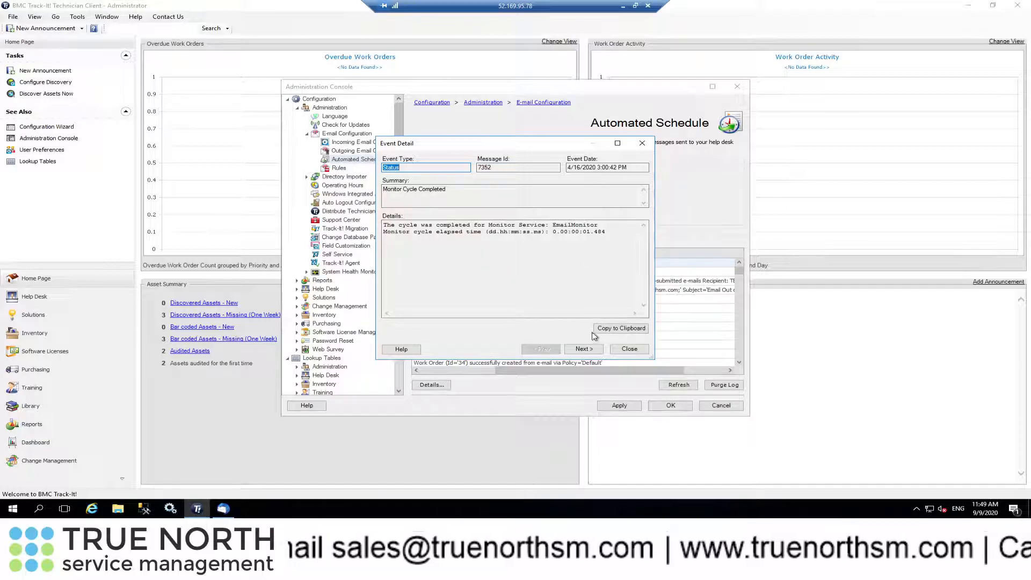
pyautogui.click(631, 350)
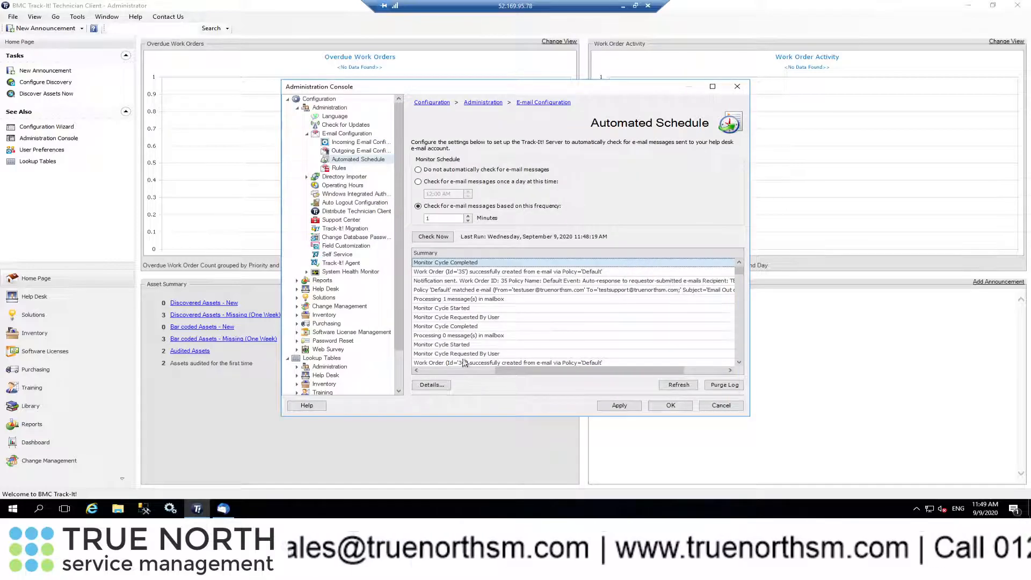
pyautogui.click(491, 370)
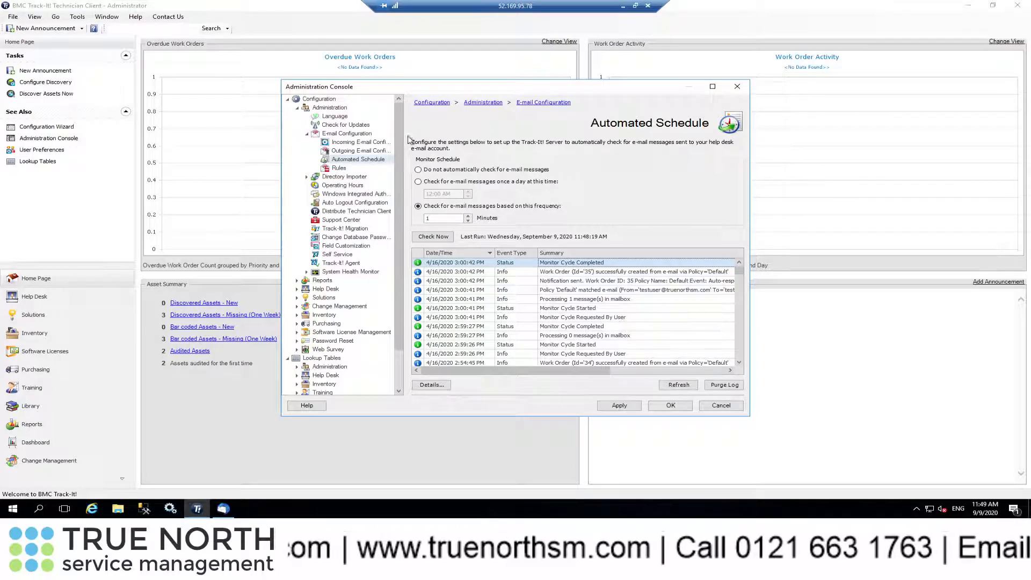
# Step: Open the Incoming E-mail Configuration and set the e-mail type to IMAP
pyautogui.click(370, 144)
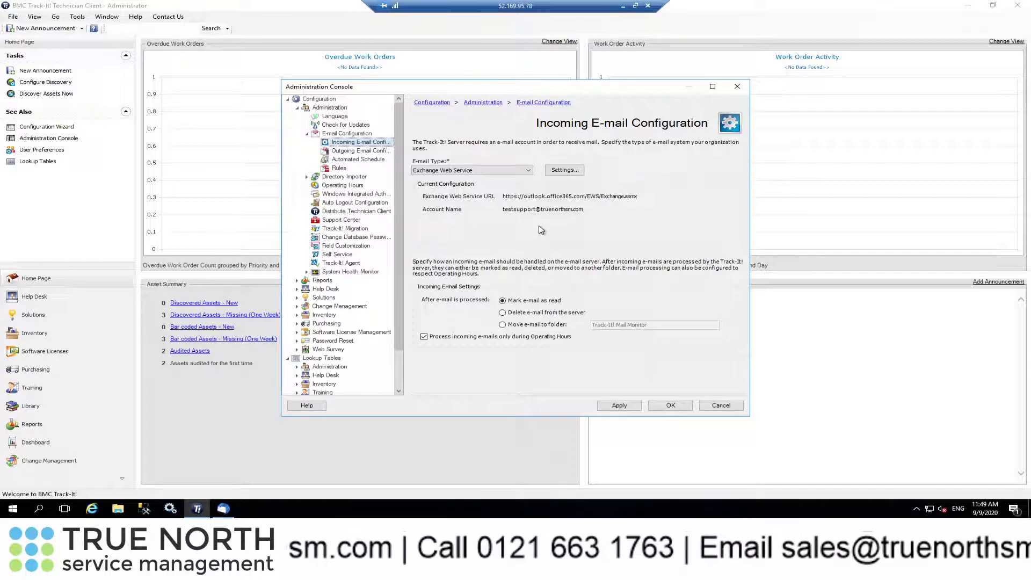
pyautogui.click(529, 171)
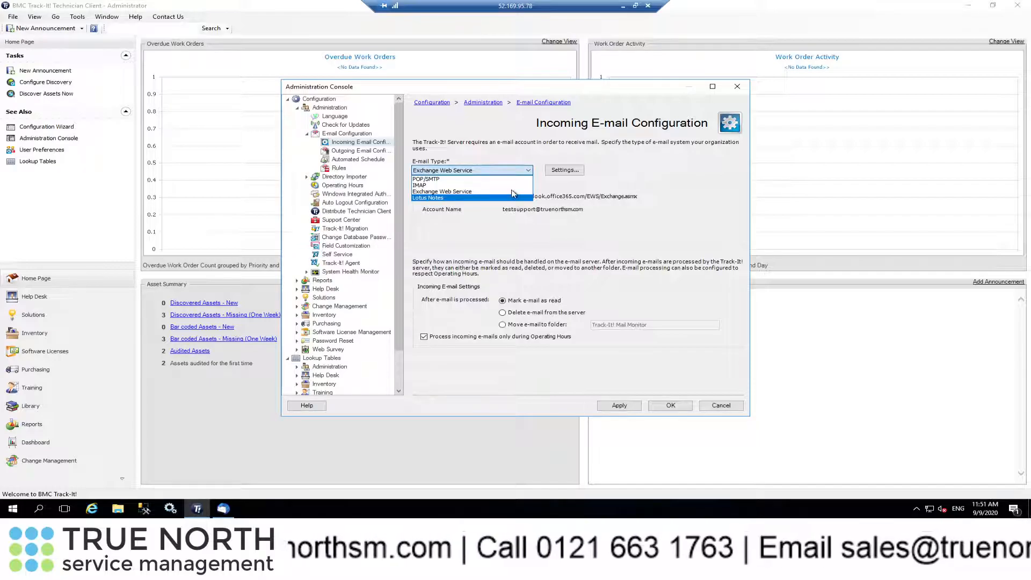
pyautogui.click(515, 185)
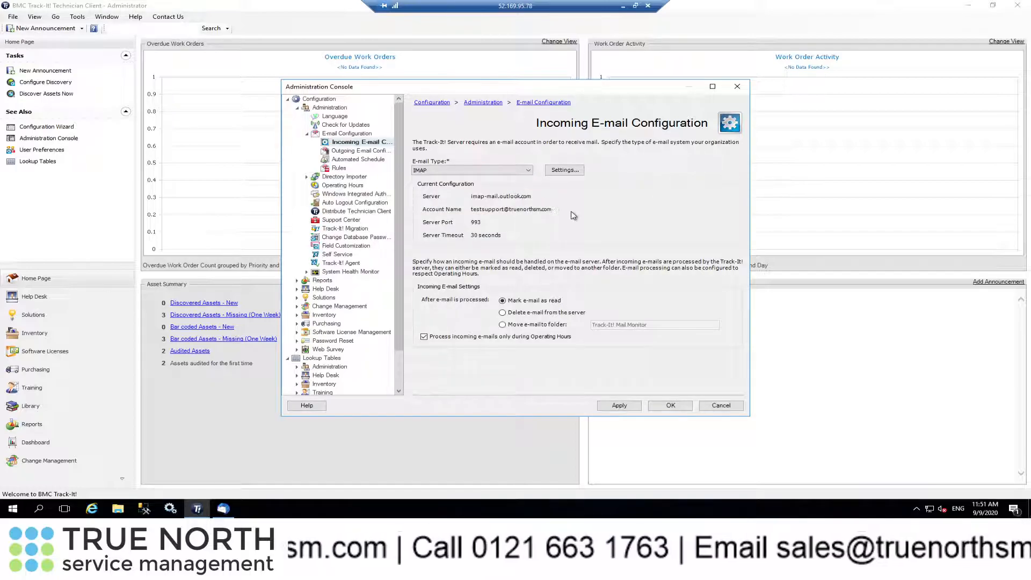
# Step: Check the IMAP server and advanced port settings, test the connection, and leave the settings without saving
pyautogui.click(576, 173)
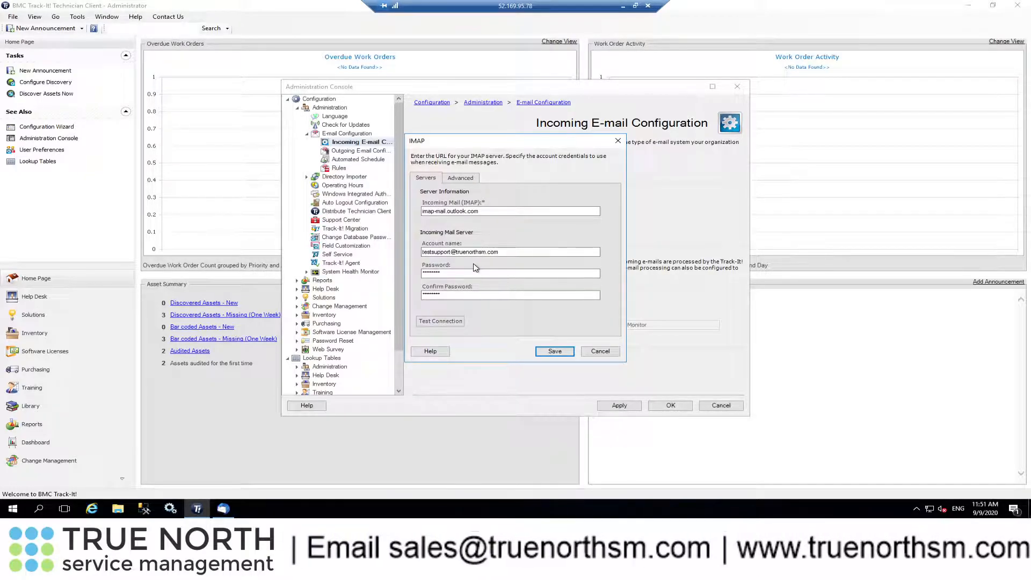
pyautogui.click(460, 179)
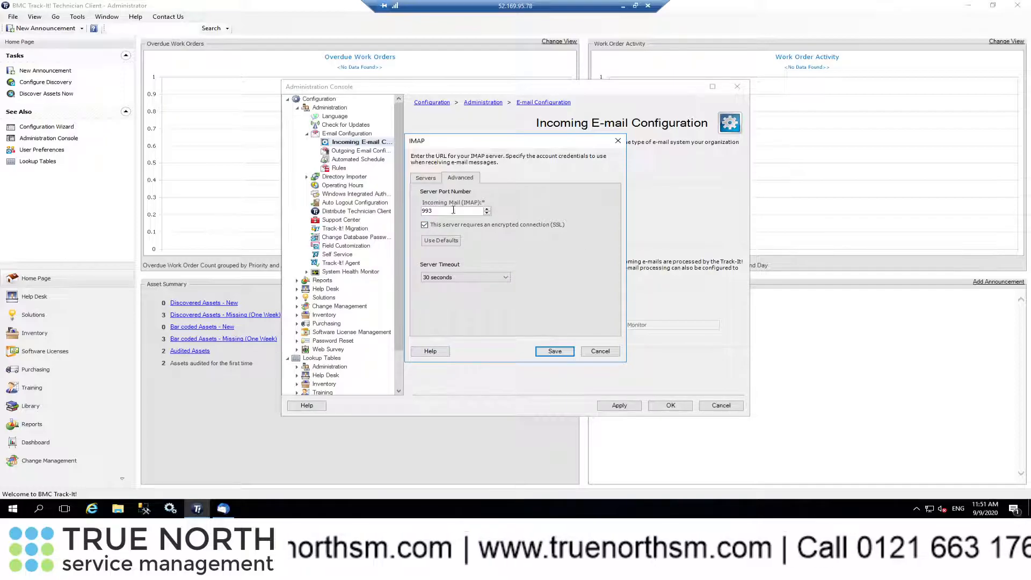
pyautogui.click(430, 182)
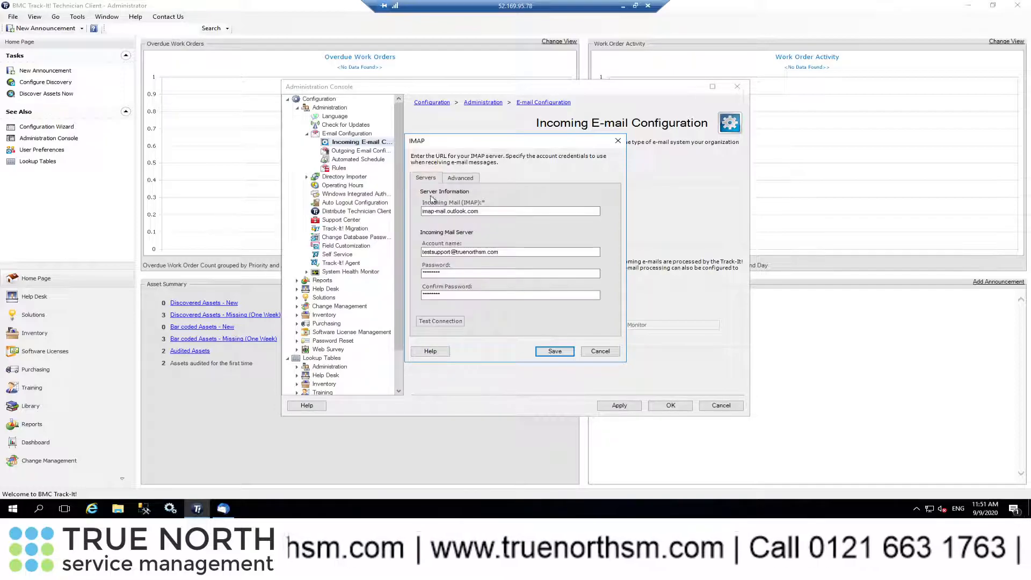
pyautogui.click(446, 322)
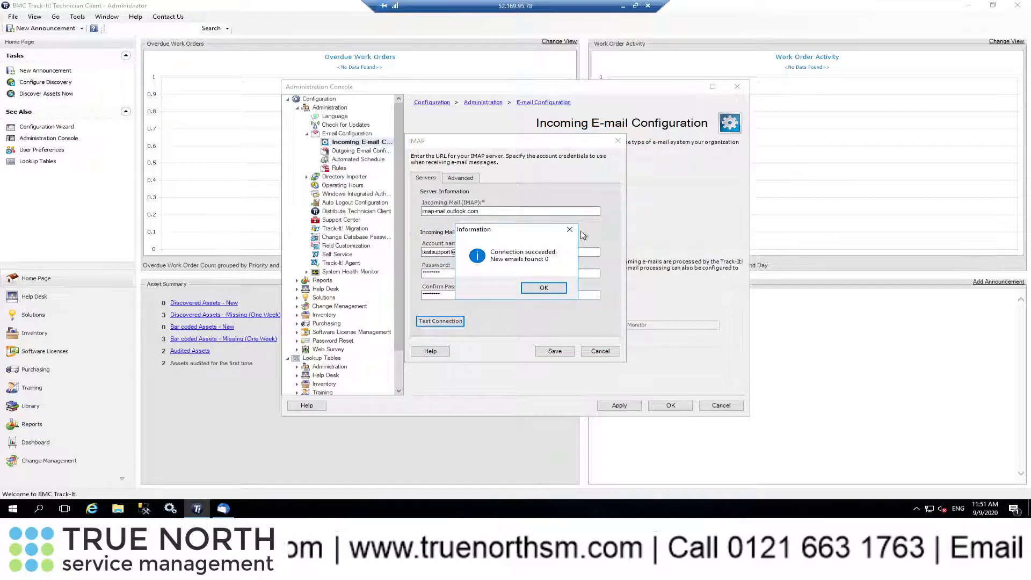
pyautogui.click(544, 289)
pyautogui.click(600, 350)
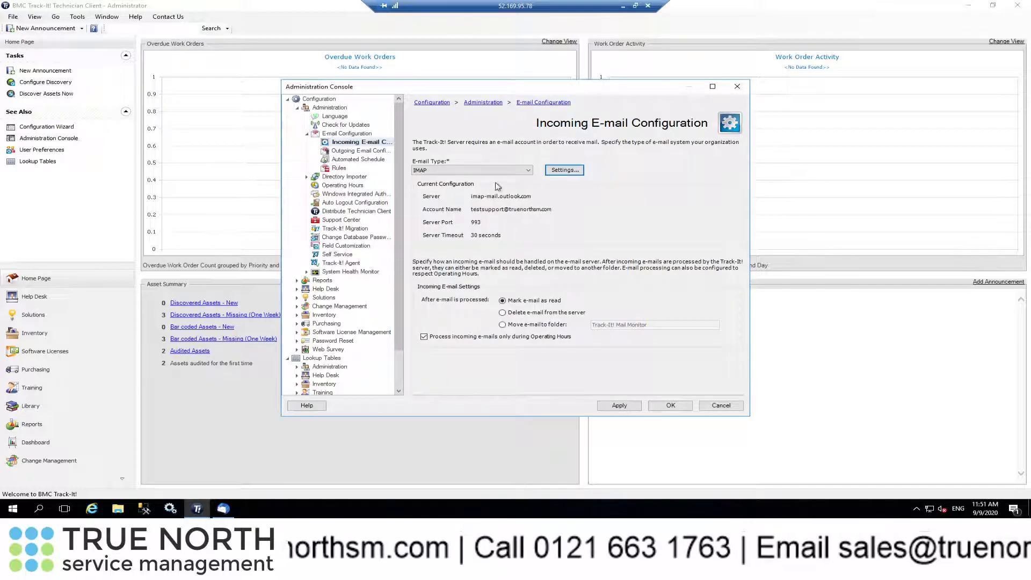
# Step: Set the incoming e-mail type to Exchange Web Service and test its connection, leaving its settings without saving
pyautogui.click(529, 171)
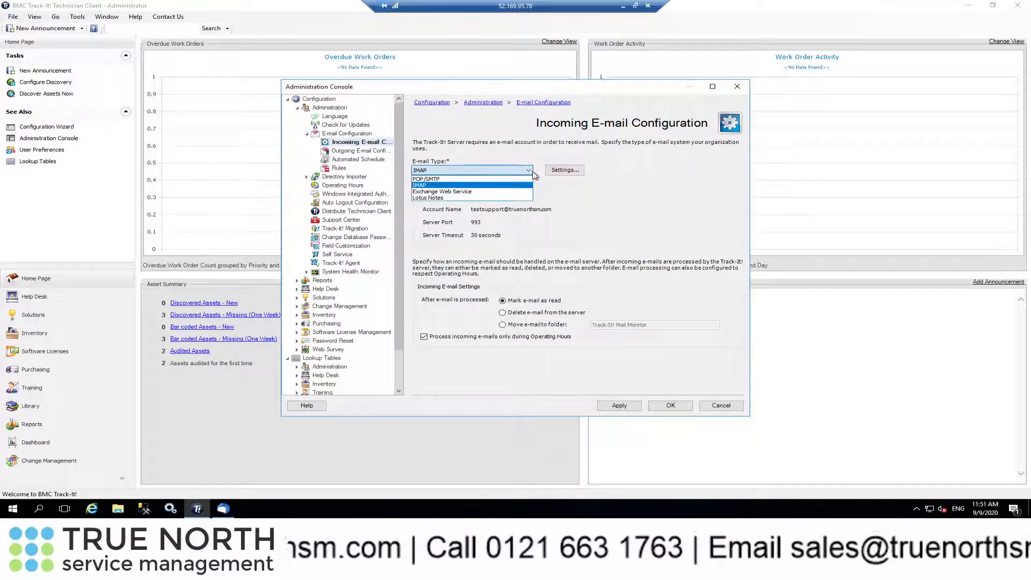
pyautogui.click(471, 191)
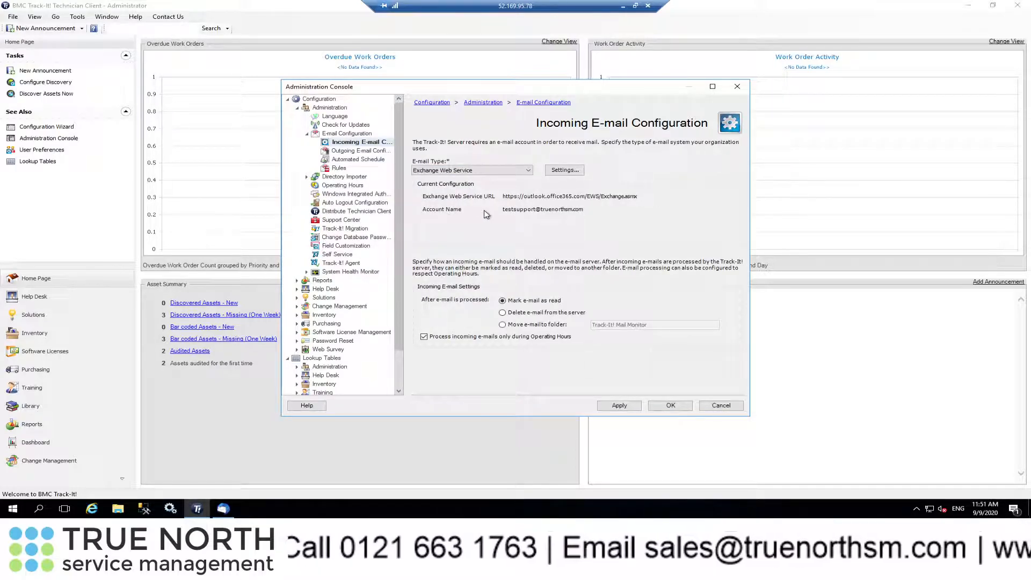
pyautogui.click(561, 171)
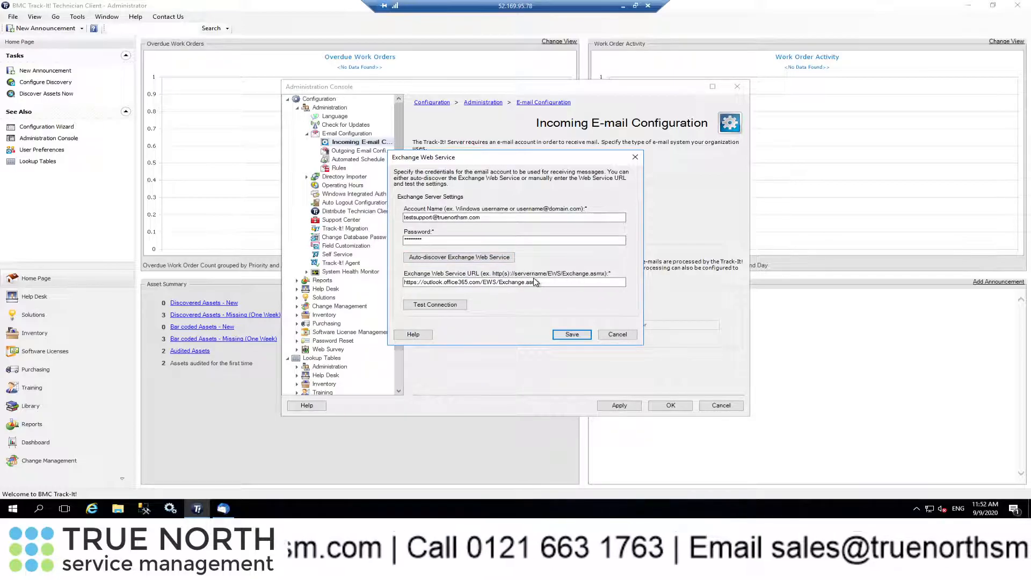
pyautogui.click(459, 305)
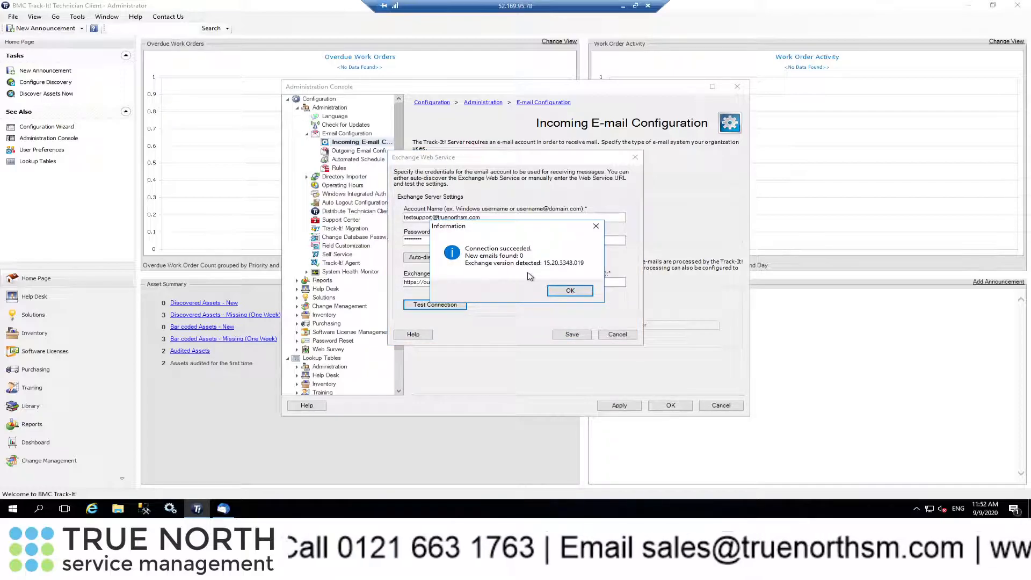
pyautogui.click(570, 291)
pyautogui.click(622, 335)
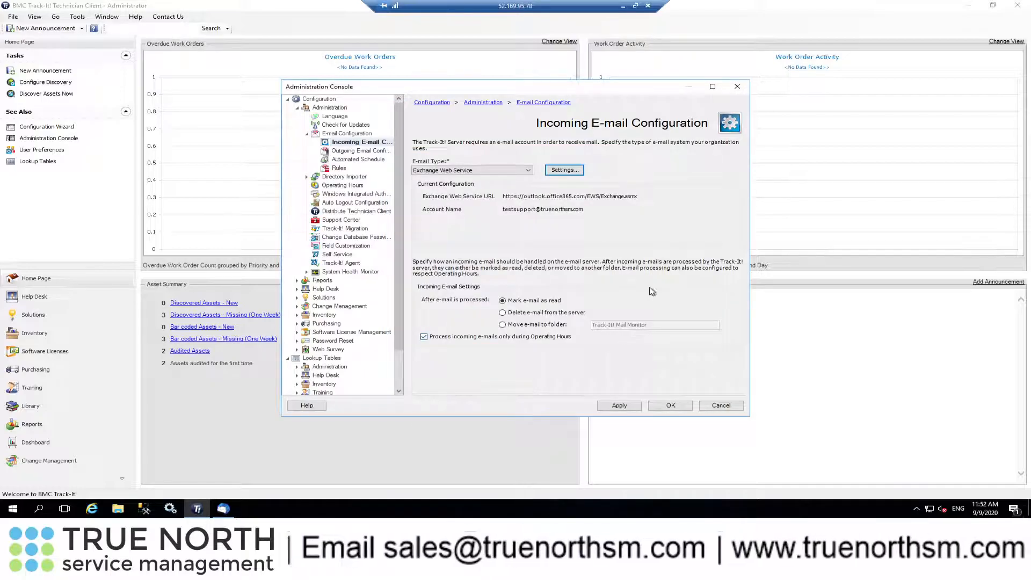
# Step: Open the Outgoing E-mail Configuration and review the available connection security options
pyautogui.click(364, 151)
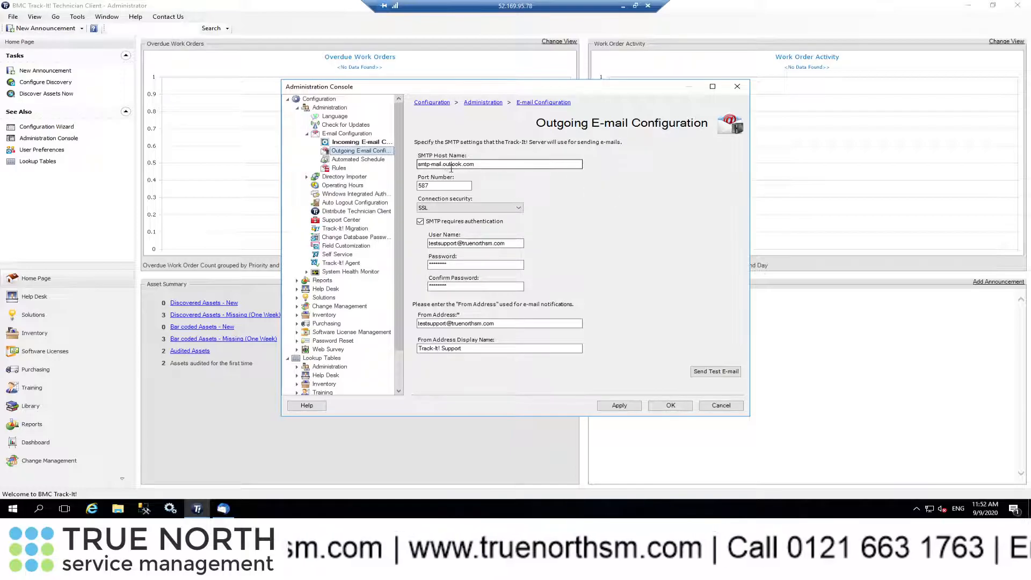
pyautogui.click(519, 208)
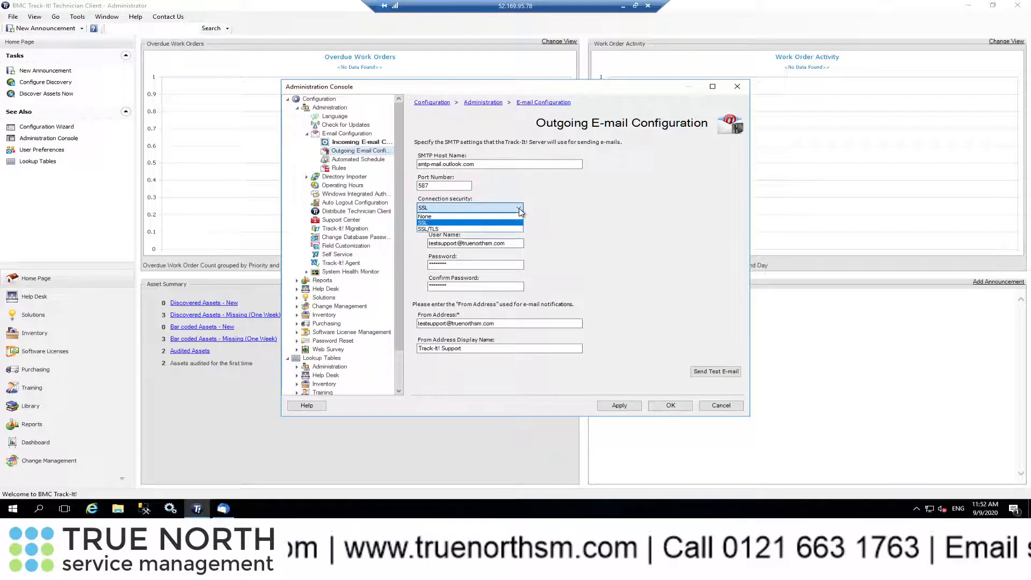
pyautogui.click(570, 211)
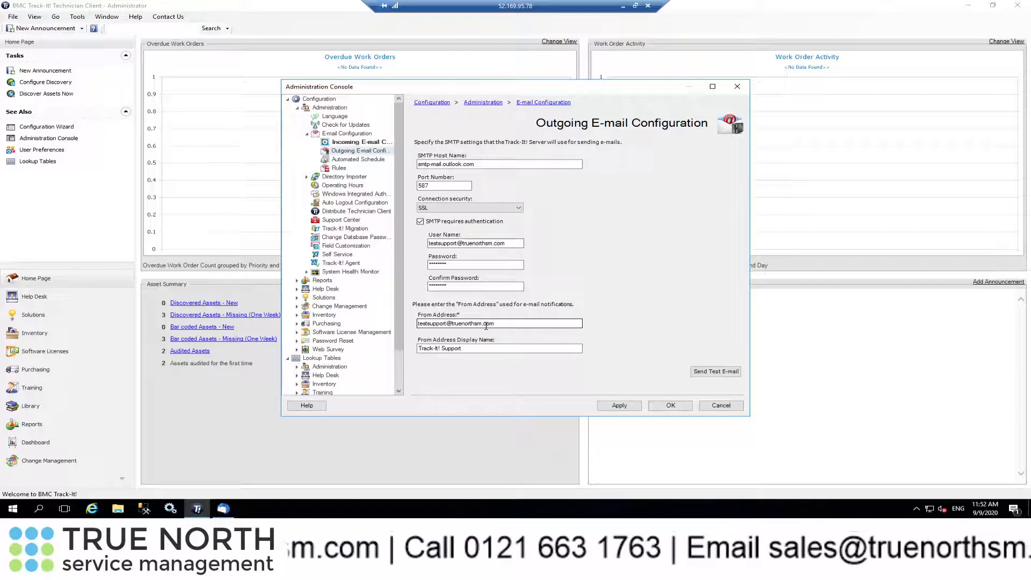
# Step: Send a test e-mail from the outgoing configuration, using the copied From Address as the recipient, and dismiss the notice
pyautogui.moveTo(511, 325); pyautogui.dragTo(415, 320)
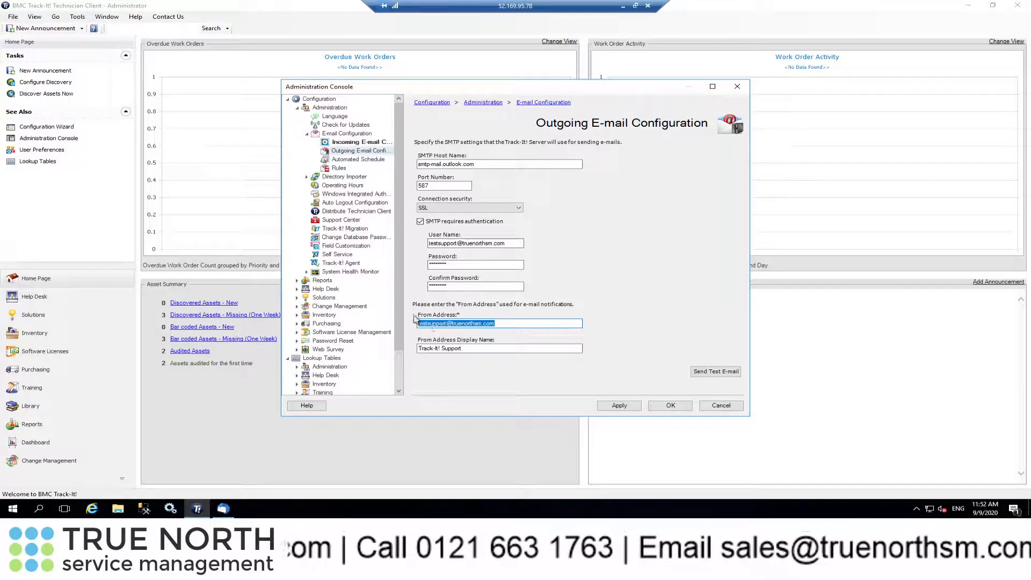
pyautogui.rightClick(450, 325)
pyautogui.click(393, 357)
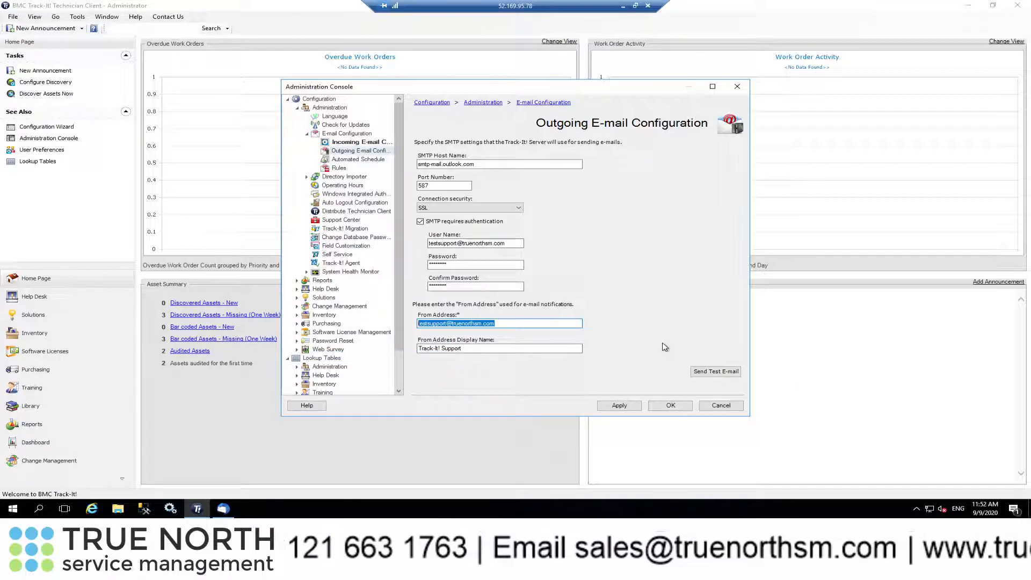
pyautogui.click(712, 373)
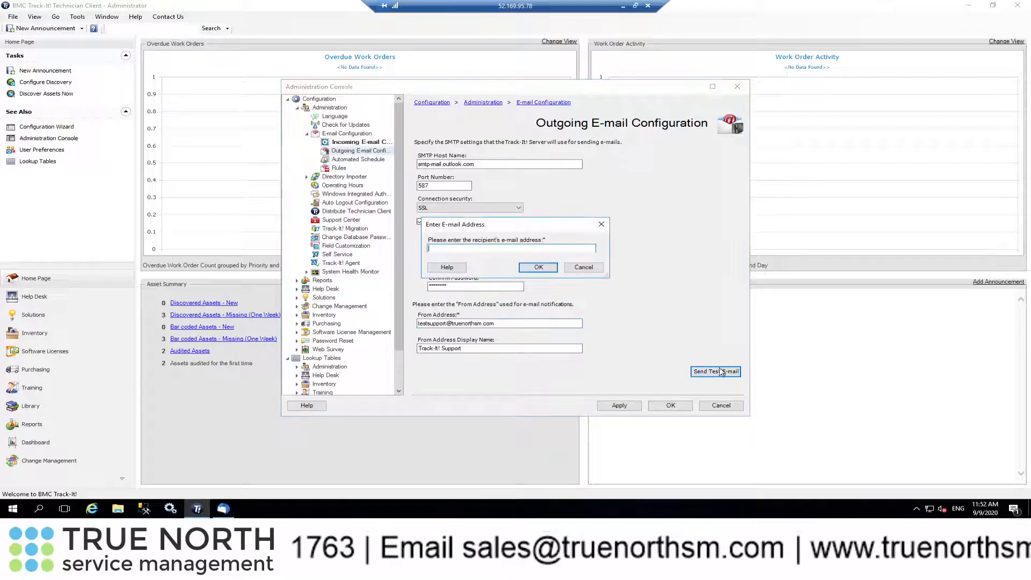
pyautogui.rightClick(471, 249)
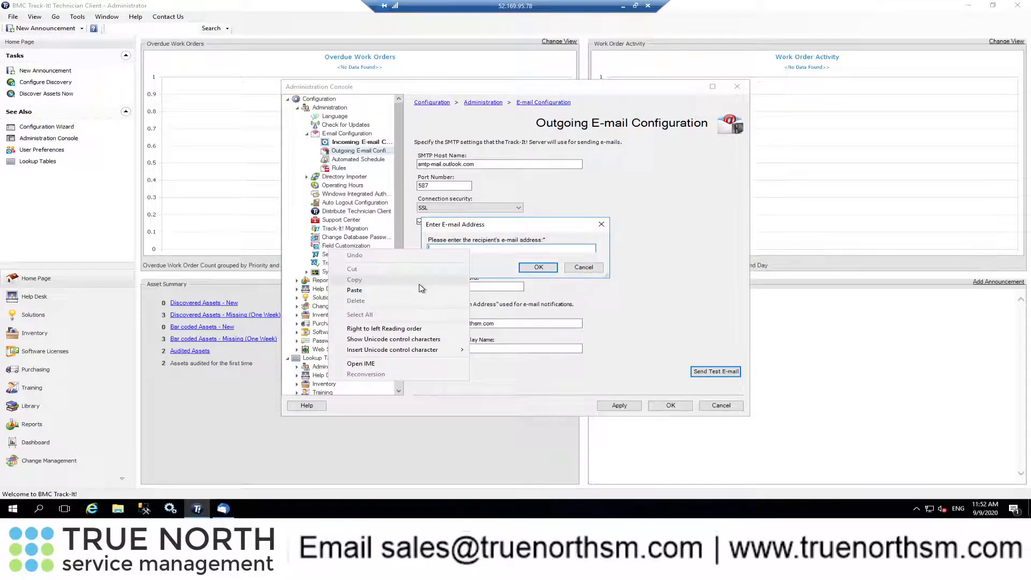
pyautogui.click(457, 289)
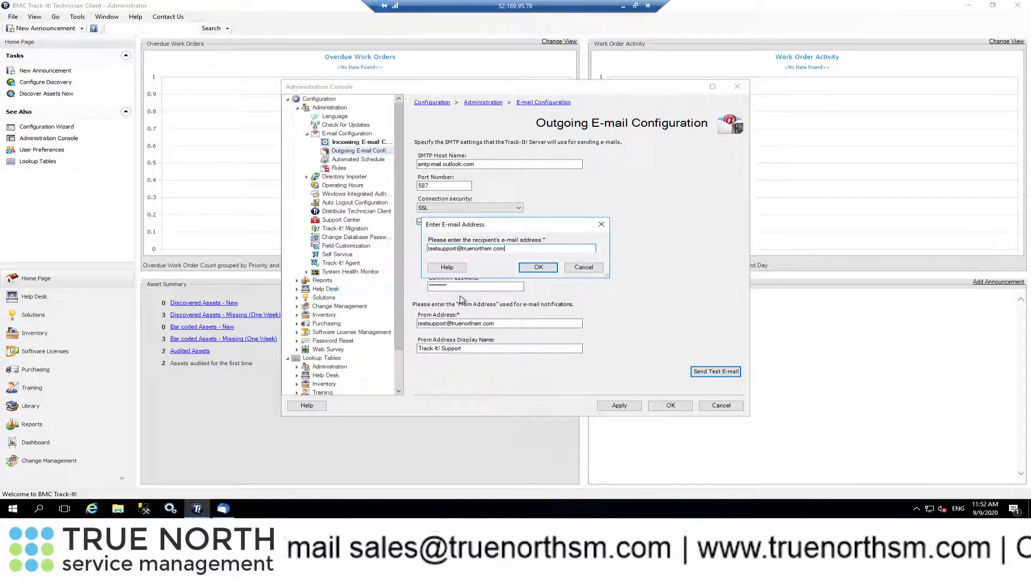
pyautogui.click(539, 267)
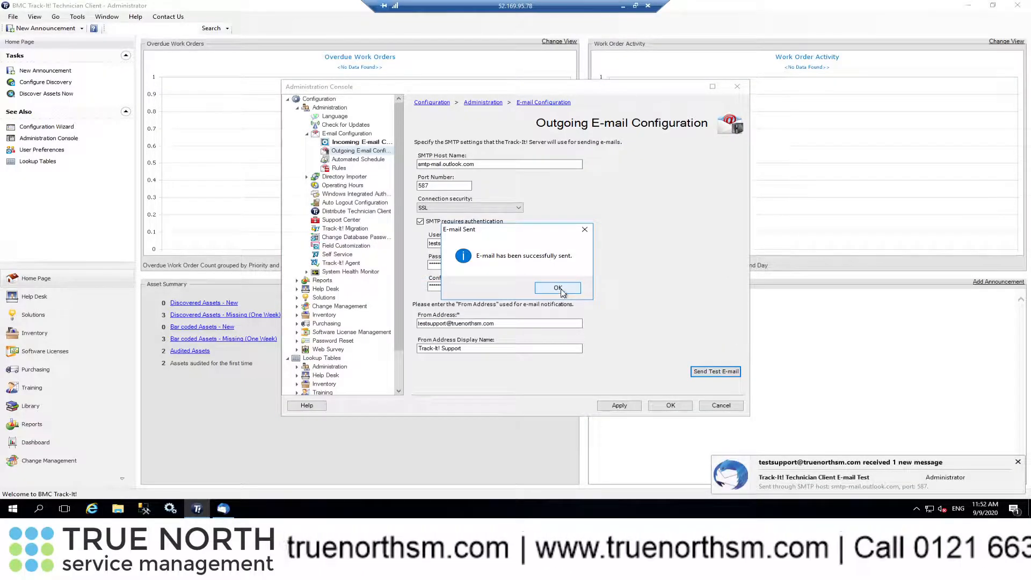
pyautogui.click(558, 289)
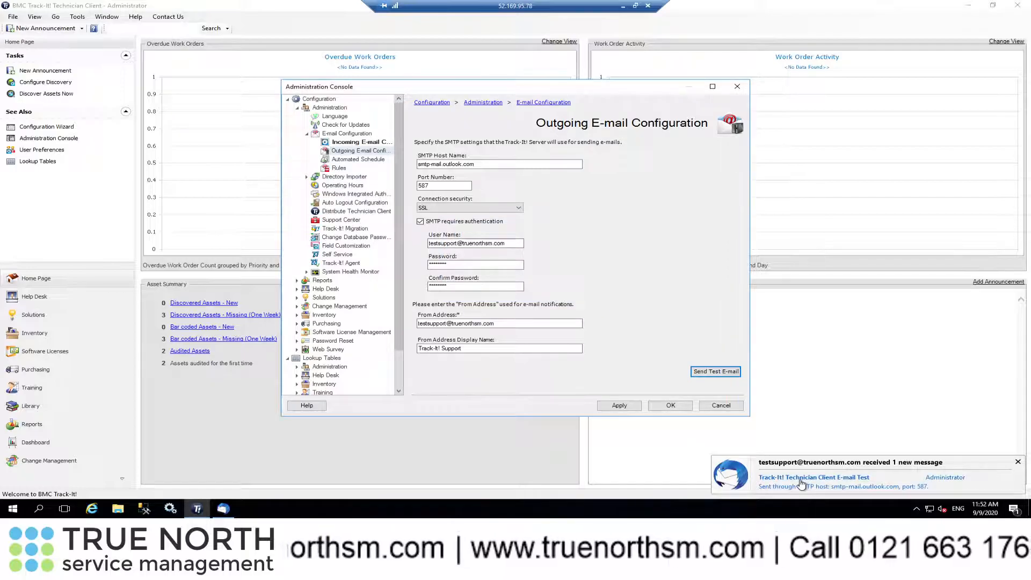
# Step: Switch to the Thunderbird inbox, open the Track-It! Technician Client E-mail Test message, and return to the Track-It! Administration Console
pyautogui.click(223, 508)
pyautogui.doubleClick(192, 67)
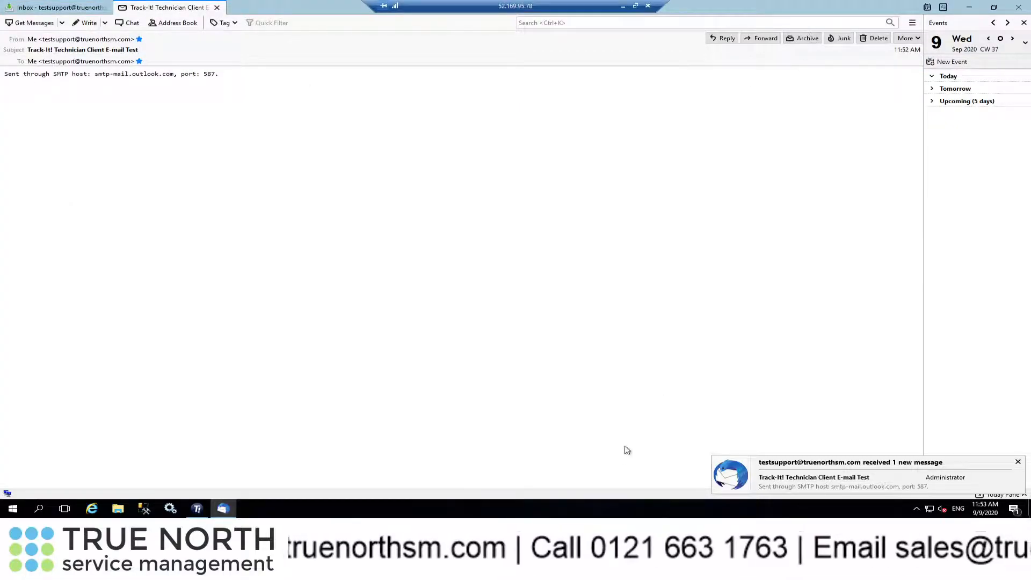
pyautogui.click(197, 509)
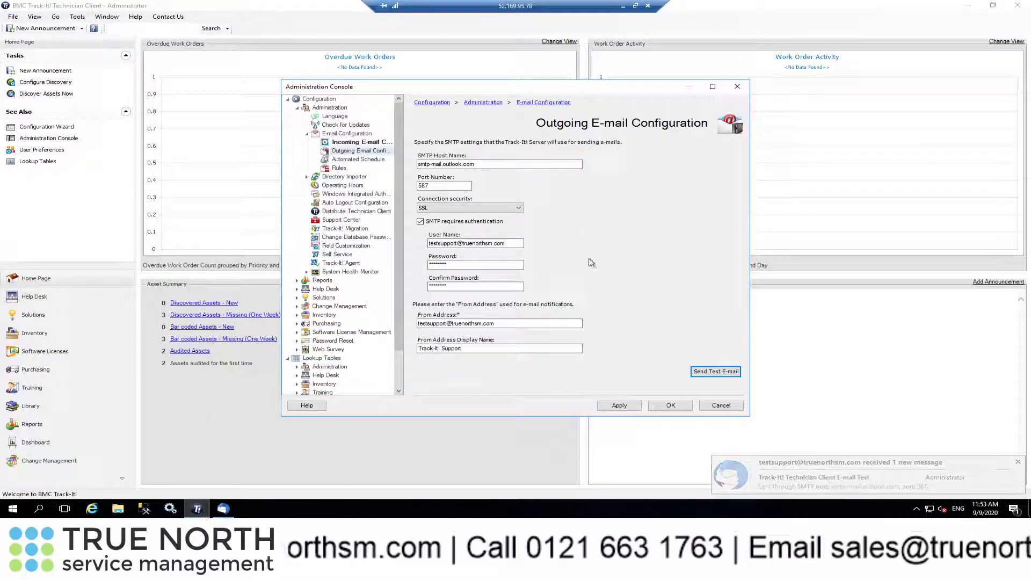